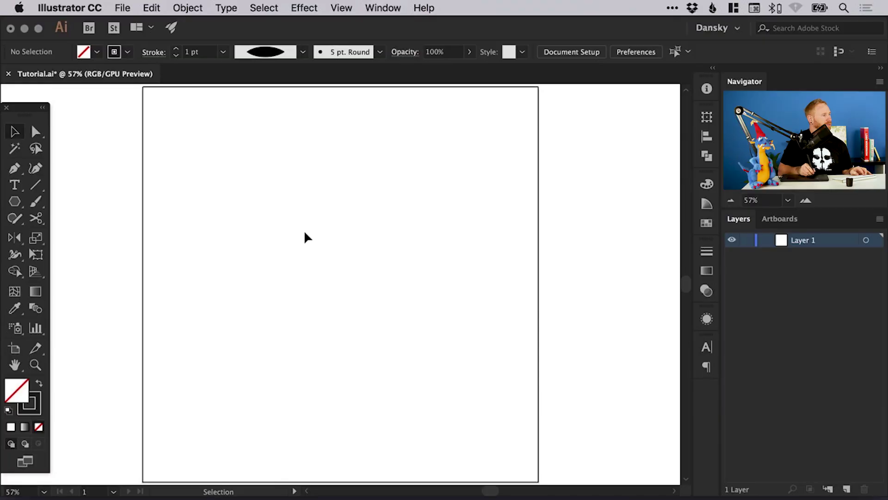
Step: Draw a large circle near the artboard centre with the Ellipse Tool
{"action": "left_click_drag", "start_coordinate": [17, 203], "coordinate": [83, 234]}
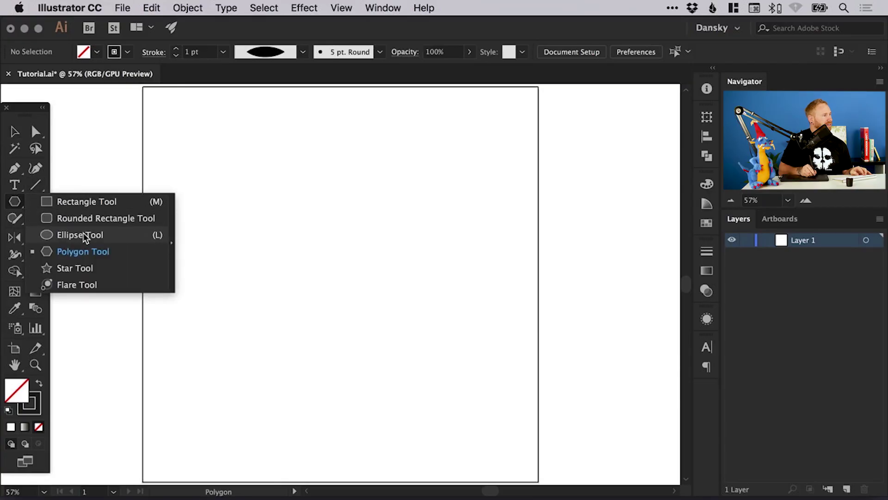
{"action": "left_click", "coordinate": [81, 234]}
{"action": "mouse_move", "coordinate": [232, 169]}
{"action": "left_mouse_down"}
{"action": "mouse_move", "coordinate": [450, 373]}
{"action": "mouse_move", "coordinate": [456, 342]}
{"action": "left_mouse_up"}
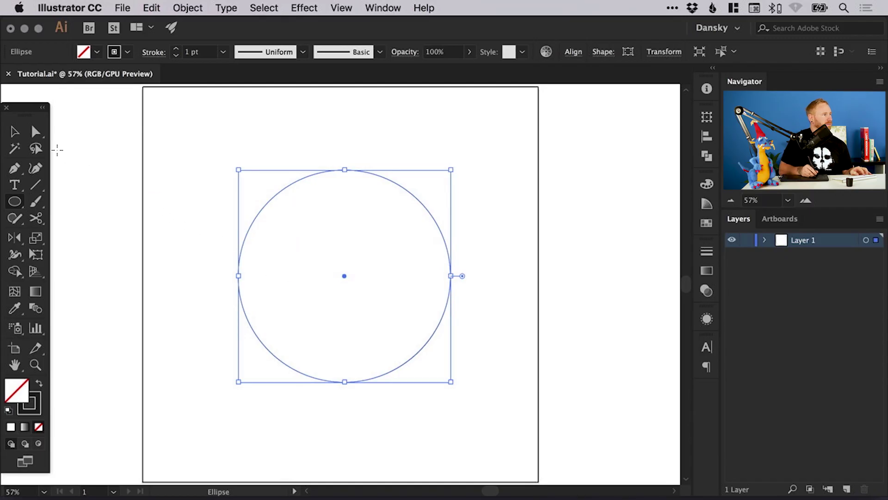
Step: Cut the circle with the Scissors Tool and delete the short upper-left arc, leaving a gap
{"action": "left_click", "coordinate": [37, 221]}
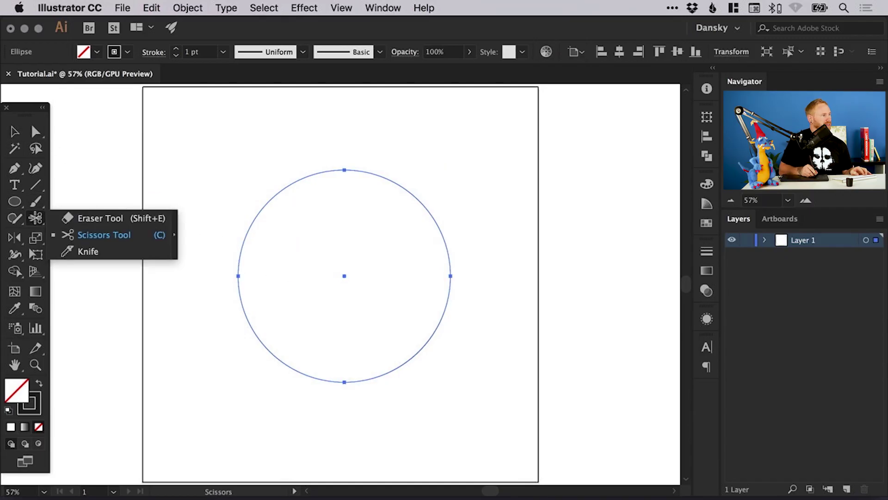
{"action": "left_click", "coordinate": [111, 235]}
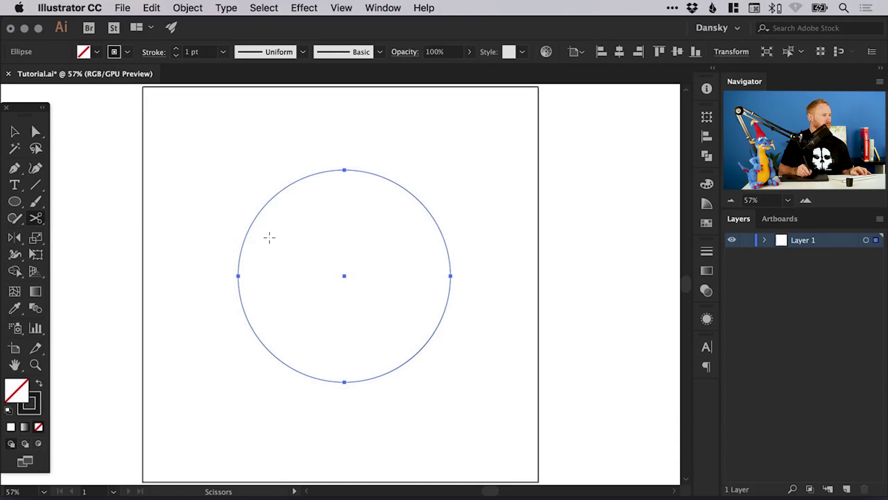
{"action": "left_click", "coordinate": [245, 238]}
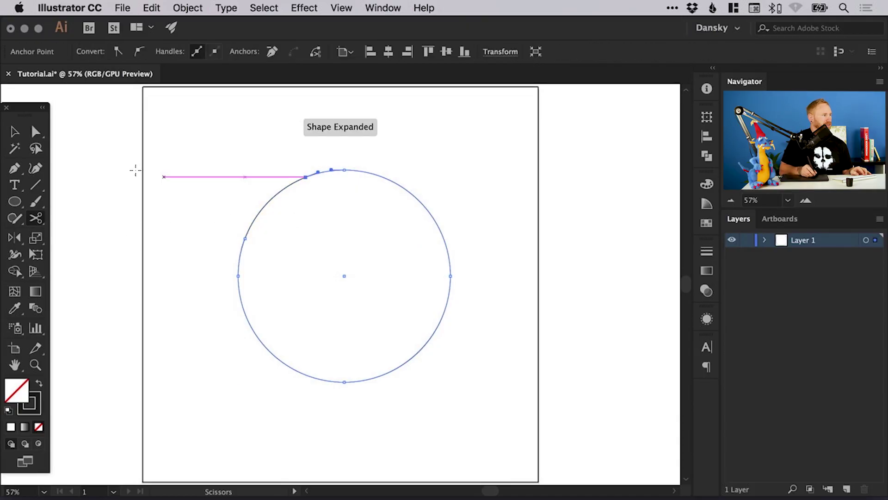
{"action": "left_click", "coordinate": [16, 133]}
{"action": "left_click", "coordinate": [265, 216]}
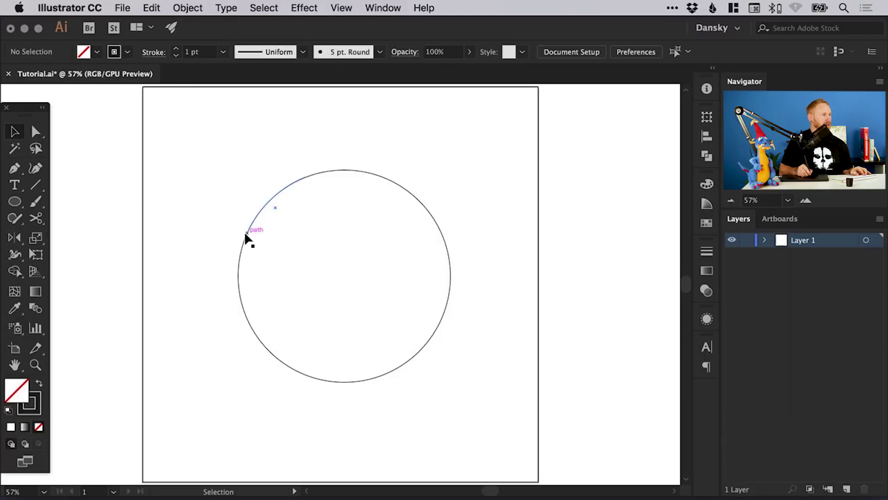
{"action": "left_click_drag", "start_coordinate": [264, 204], "coordinate": [209, 155]}
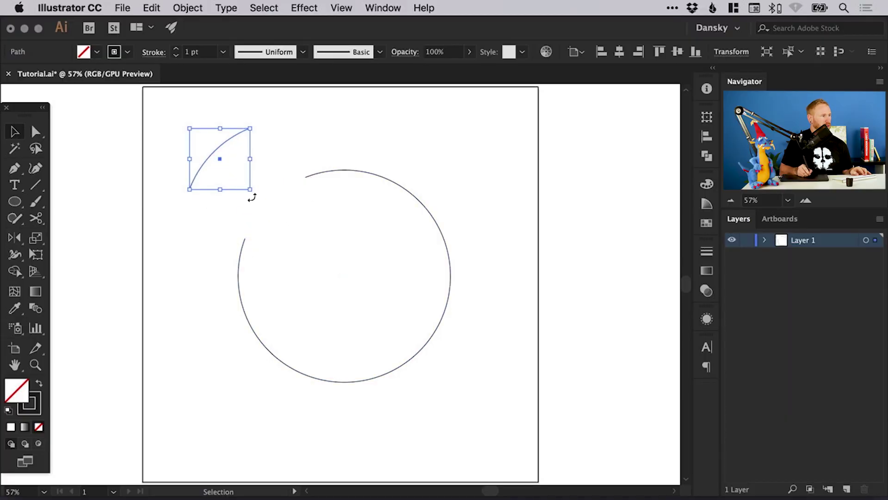
{"action": "key", "text": "Delete"}
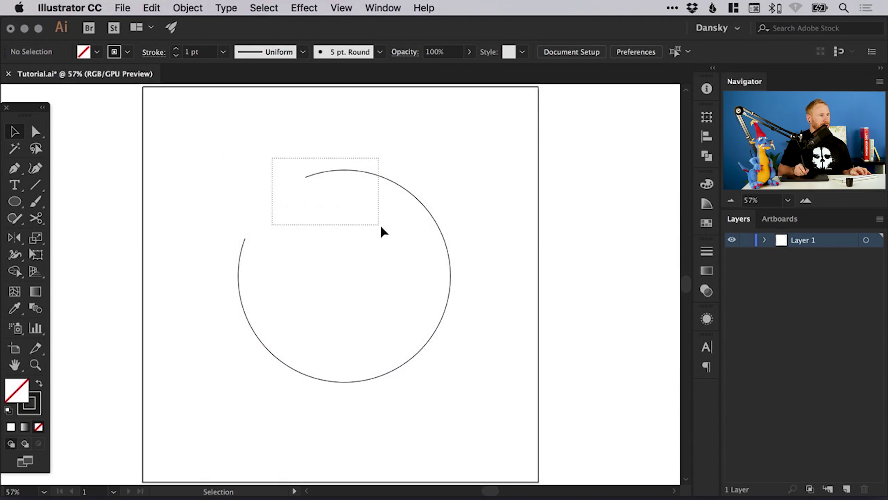
Step: Raise the open circle's stroke weight to 20 pt in the Stroke panel, then reselect it
{"action": "left_click_drag", "start_coordinate": [380, 224], "coordinate": [382, 226]}
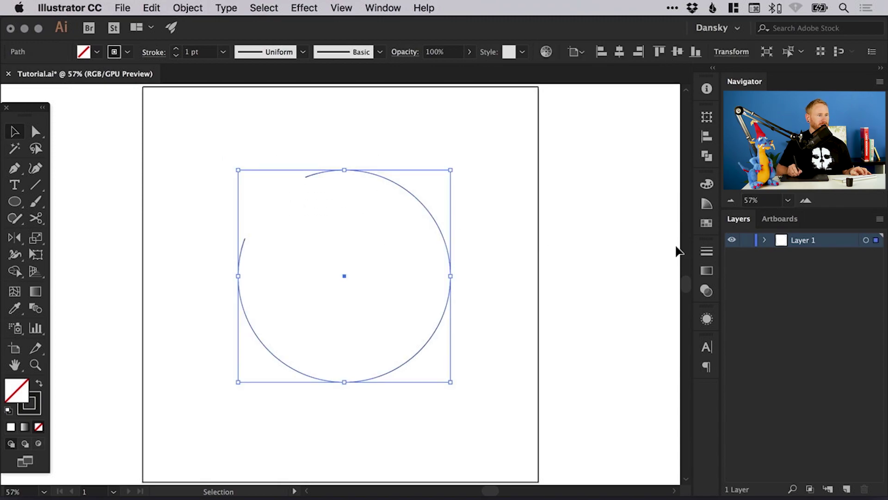
{"action": "left_click", "coordinate": [706, 252]}
{"action": "left_click", "coordinate": [581, 263]}
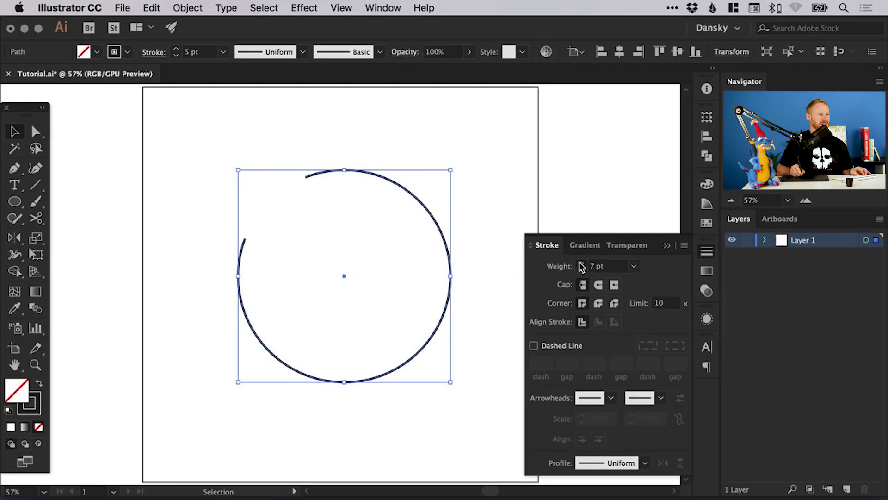
{"action": "left_click", "coordinate": [581, 263]}
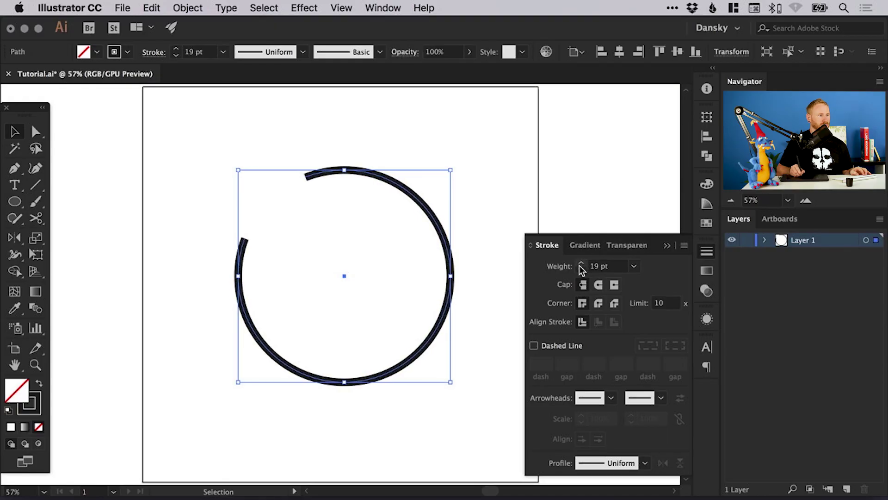
{"action": "left_click", "coordinate": [581, 263]}
{"action": "left_click", "coordinate": [710, 253]}
{"action": "left_click", "coordinate": [359, 135]}
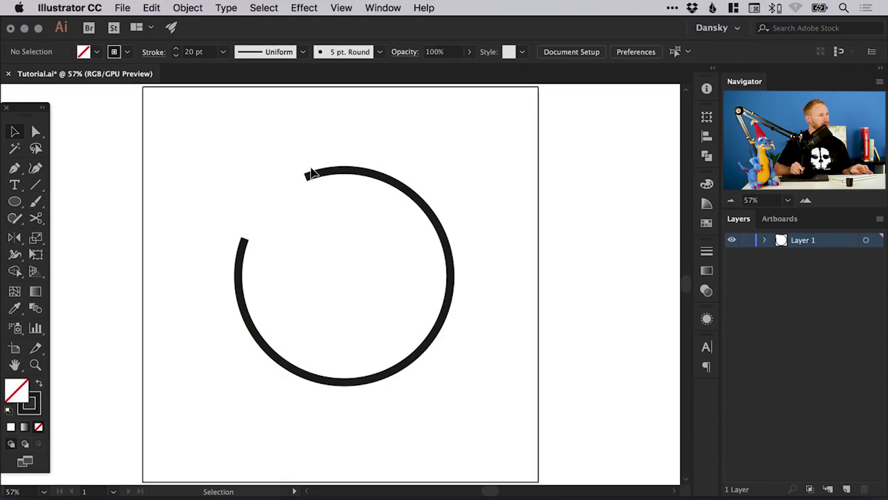
{"action": "left_click_drag", "start_coordinate": [237, 157], "coordinate": [490, 407]}
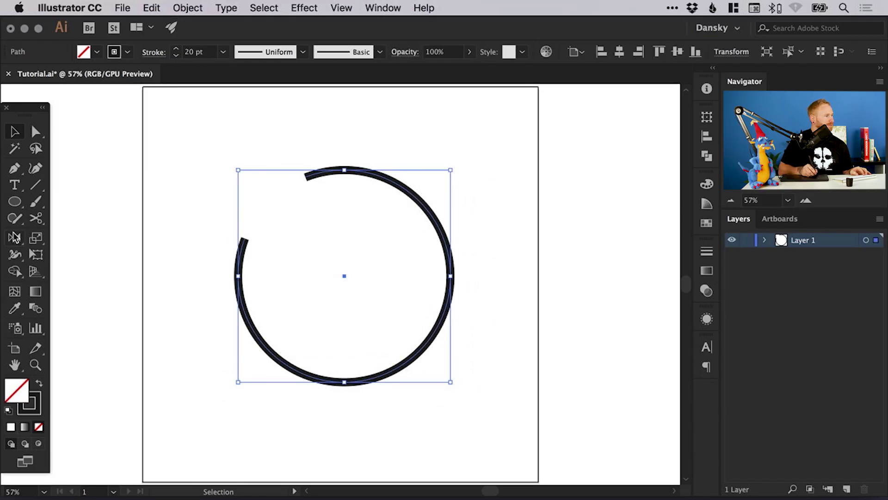
Step: Zoom in on the open circle and widen the stroke at its top end with the Width Tool
{"action": "left_click", "coordinate": [15, 254]}
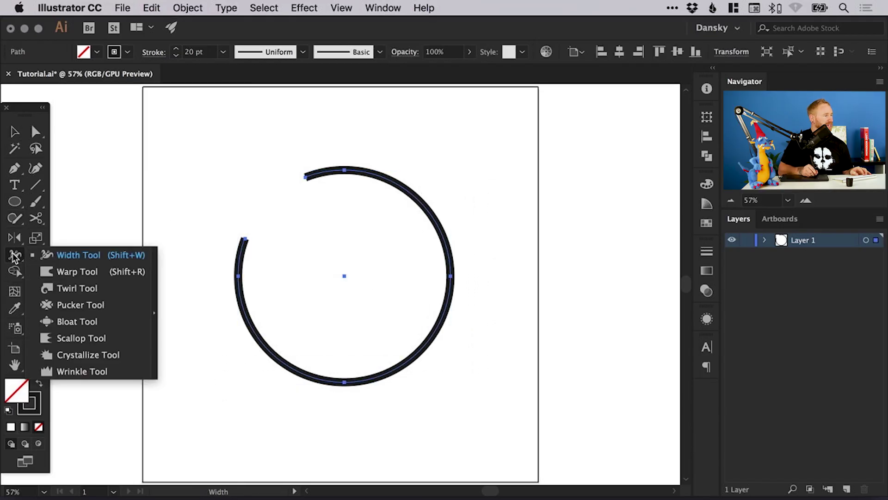
{"action": "left_click", "coordinate": [88, 255]}
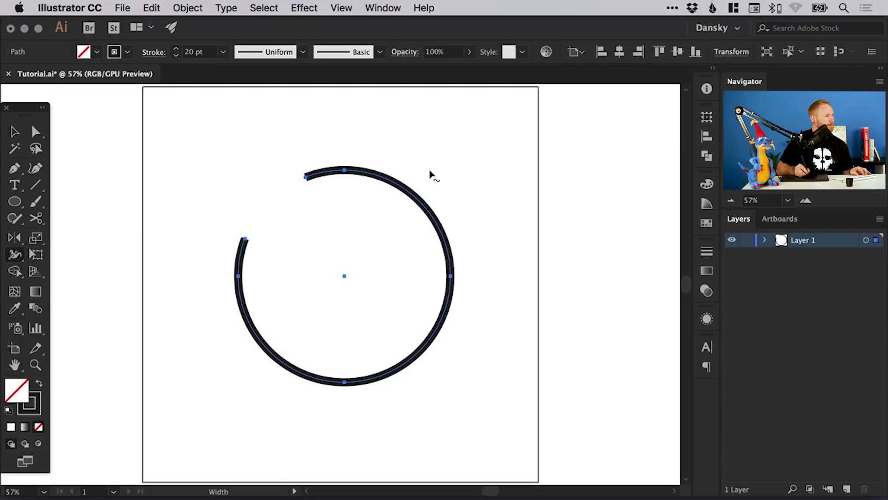
{"action": "left_click_drag", "start_coordinate": [189, 142], "coordinate": [499, 391]}
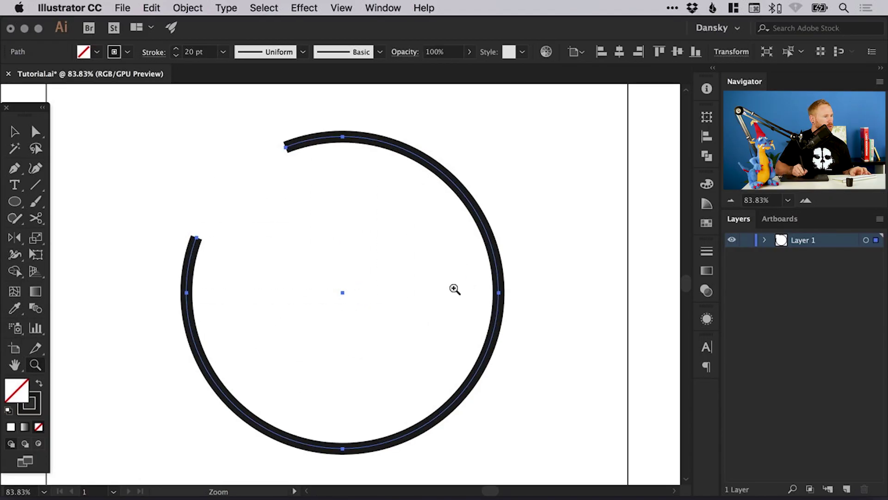
{"action": "key", "text": "space"}
{"action": "left_click_drag", "start_coordinate": [454, 290], "coordinate": [509, 294]}
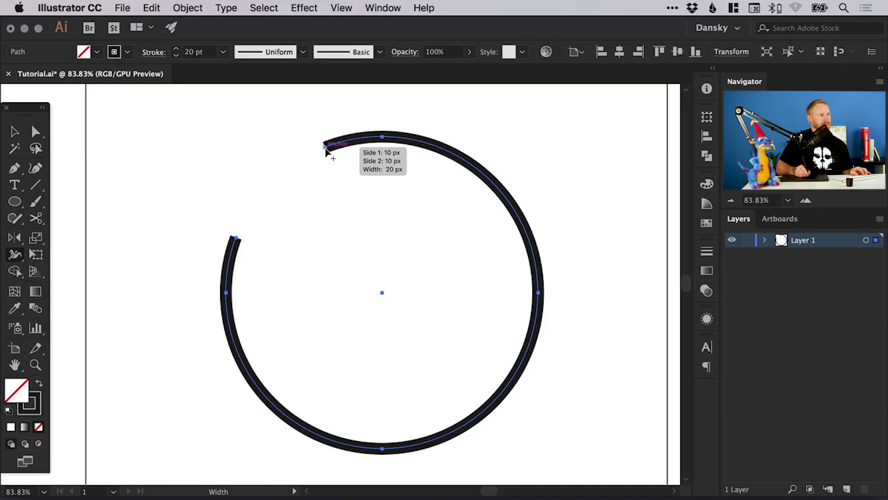
{"action": "left_click_drag", "start_coordinate": [326, 151], "coordinate": [331, 166]}
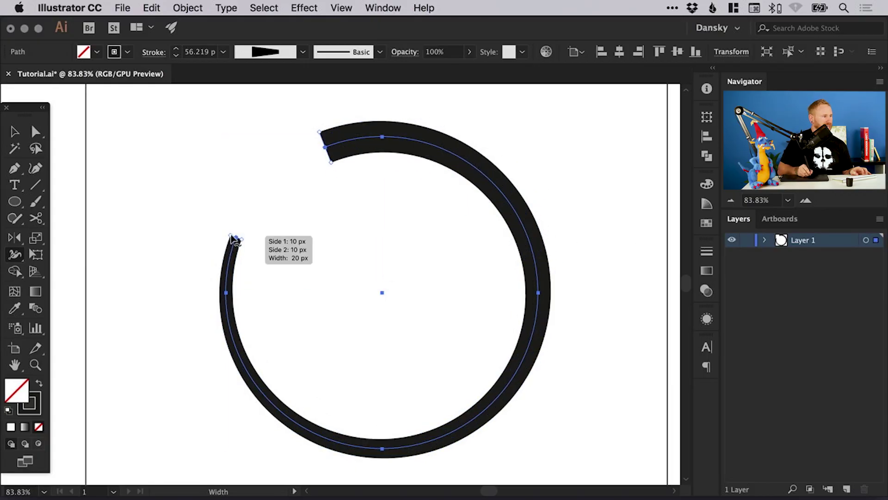
Step: Taper the lower-left end of the stroke to a thin point, then deselect and fit the artboard
{"action": "key", "text": "z"}
{"action": "mouse_move", "coordinate": [168, 196]}
{"action": "left_mouse_down"}
{"action": "mouse_move", "coordinate": [331, 307]}
{"action": "mouse_move", "coordinate": [352, 311]}
{"action": "left_mouse_up"}
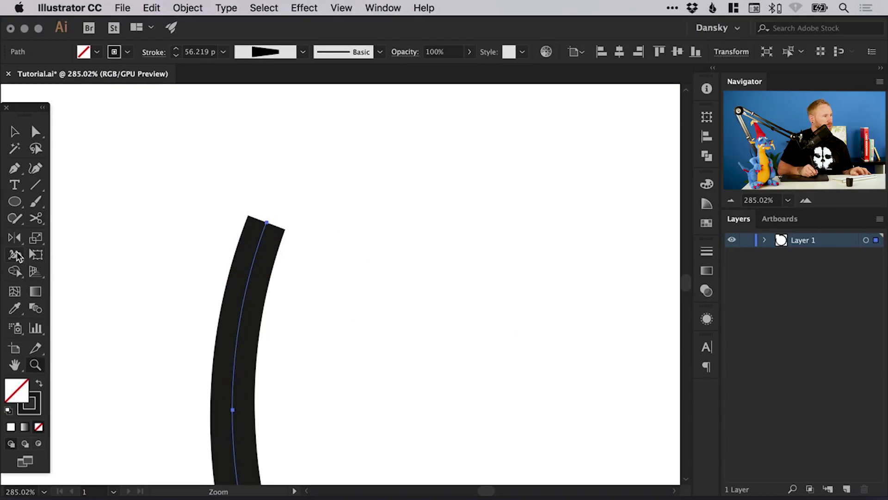
{"action": "left_click", "coordinate": [15, 254]}
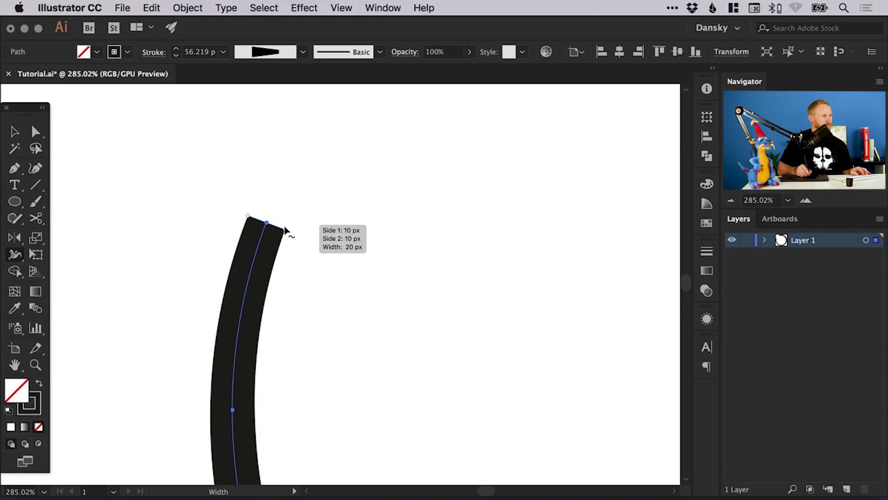
{"action": "left_click_drag", "start_coordinate": [284, 229], "coordinate": [266, 224]}
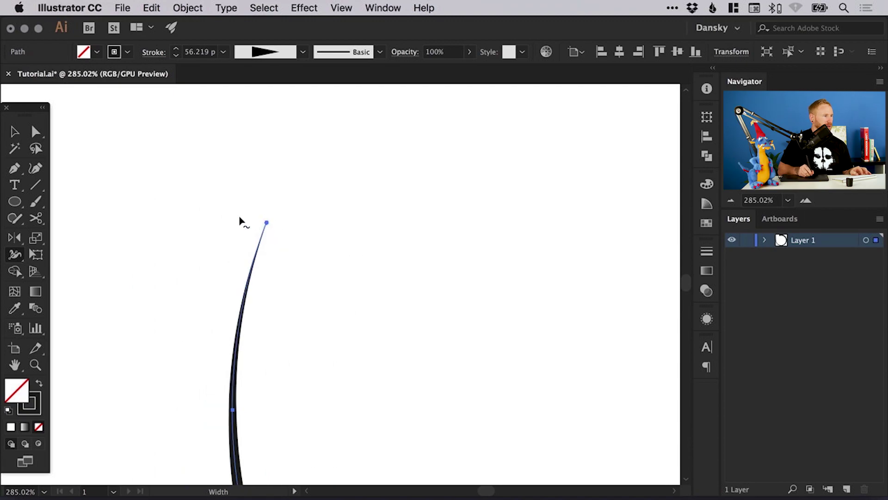
{"action": "key", "text": "v"}
{"action": "left_click", "coordinate": [191, 209]}
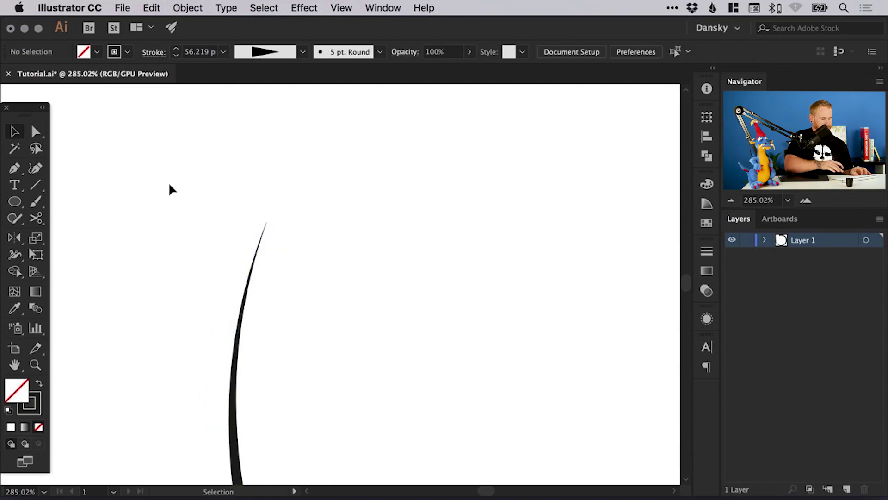
{"action": "key", "text": "super+0"}
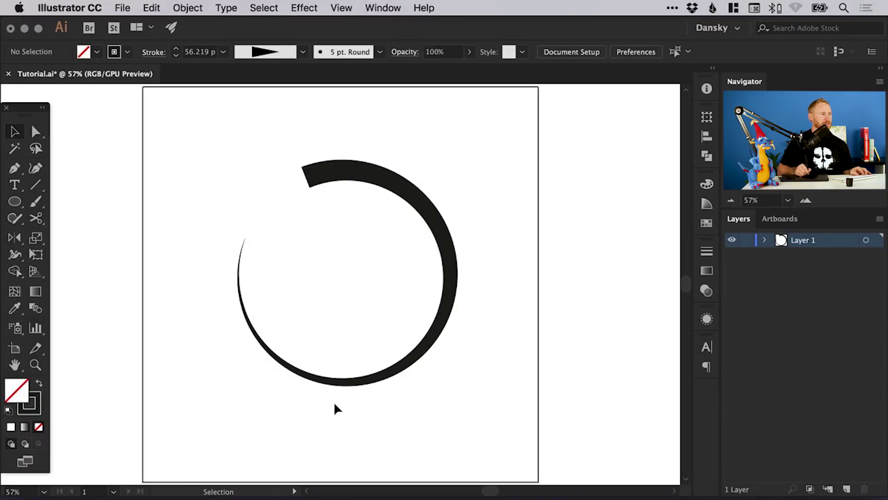
Step: Apply Round Cap to the open ring's stroke in the Stroke panel
{"action": "left_click_drag", "start_coordinate": [461, 141], "coordinate": [224, 419]}
{"action": "left_click", "coordinate": [707, 252]}
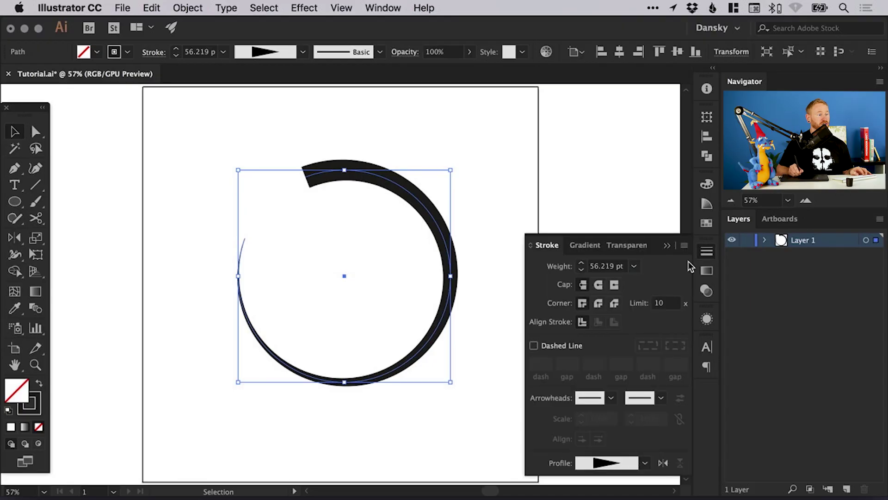
{"action": "left_click", "coordinate": [597, 285]}
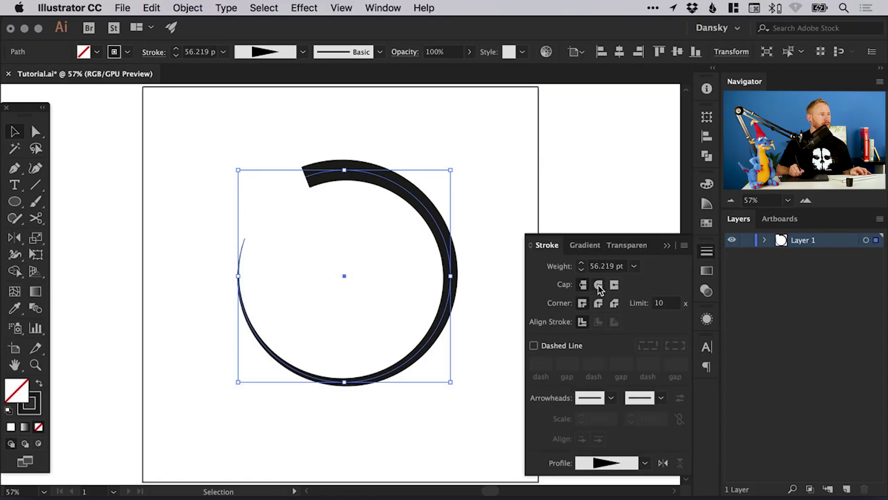
{"action": "left_click", "coordinate": [705, 245]}
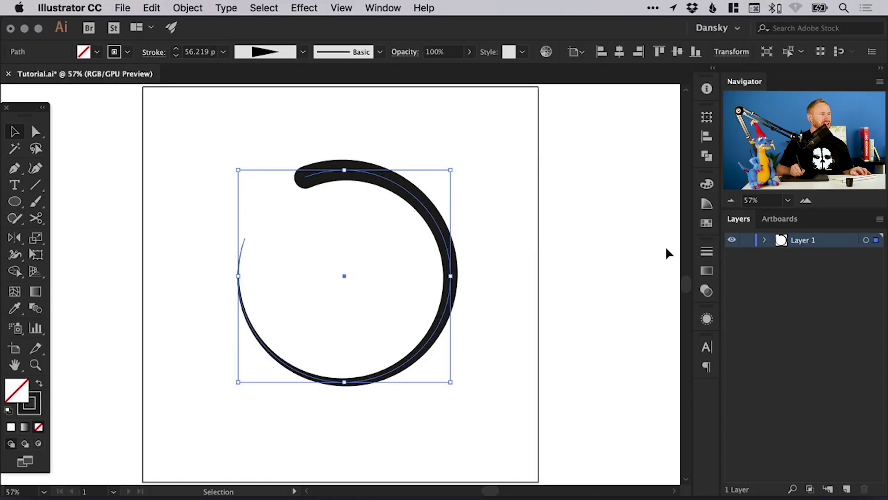
{"action": "left_click", "coordinate": [511, 249]}
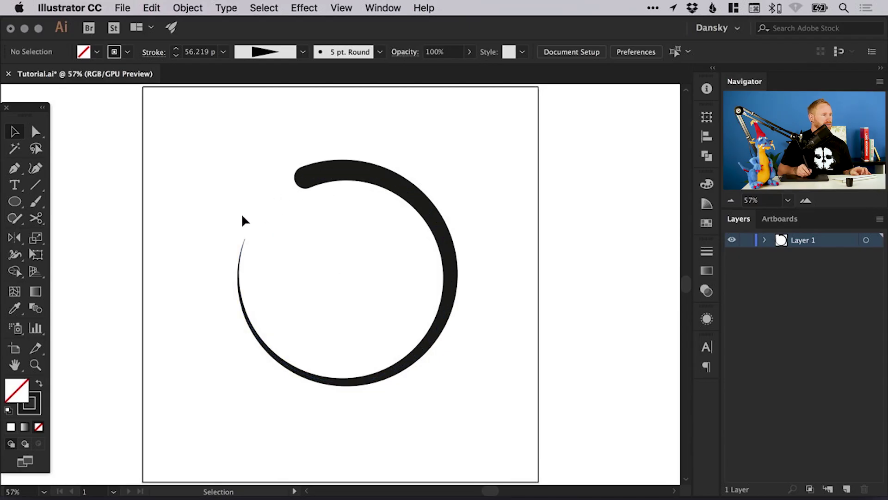
Step: Swell the ring's stroke at the lower right and taper it at the top end with the Width Tool
{"action": "key", "text": "z"}
{"action": "left_click_drag", "start_coordinate": [312, 262], "coordinate": [545, 377]}
{"action": "key", "text": "v"}
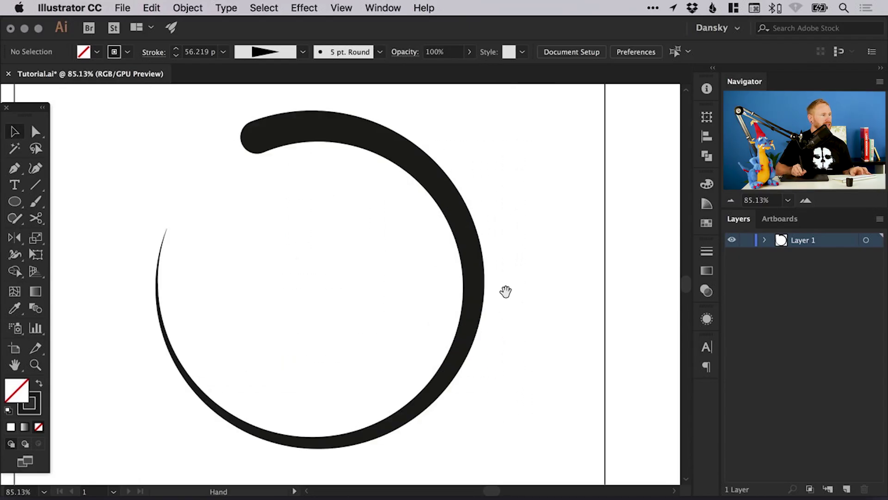
{"action": "left_click_drag", "start_coordinate": [505, 294], "coordinate": [526, 297]}
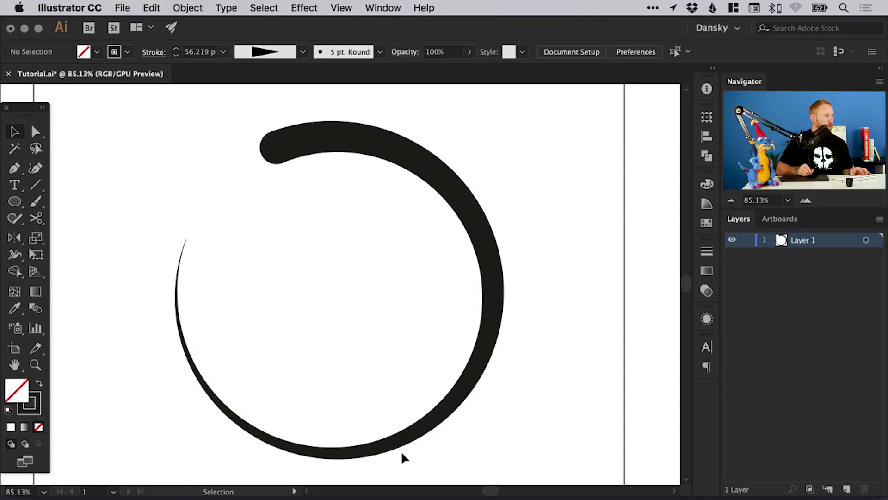
{"action": "left_click_drag", "start_coordinate": [366, 229], "coordinate": [363, 227]}
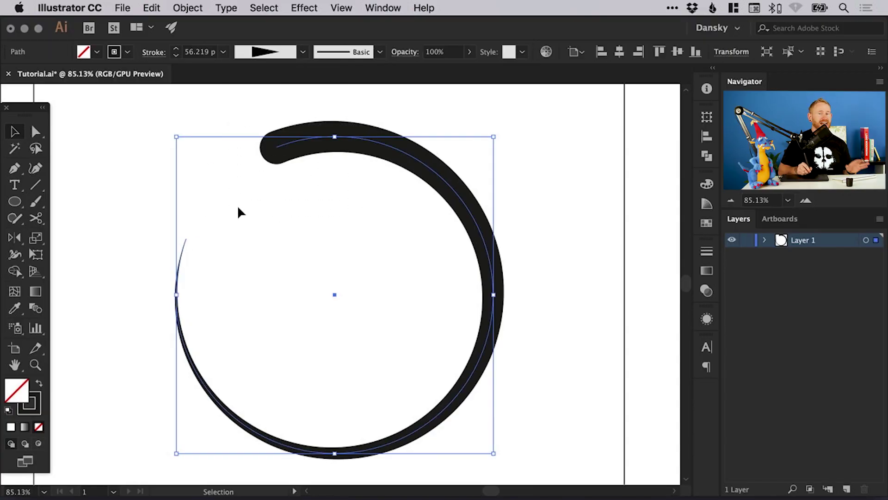
{"action": "left_click", "coordinate": [16, 255]}
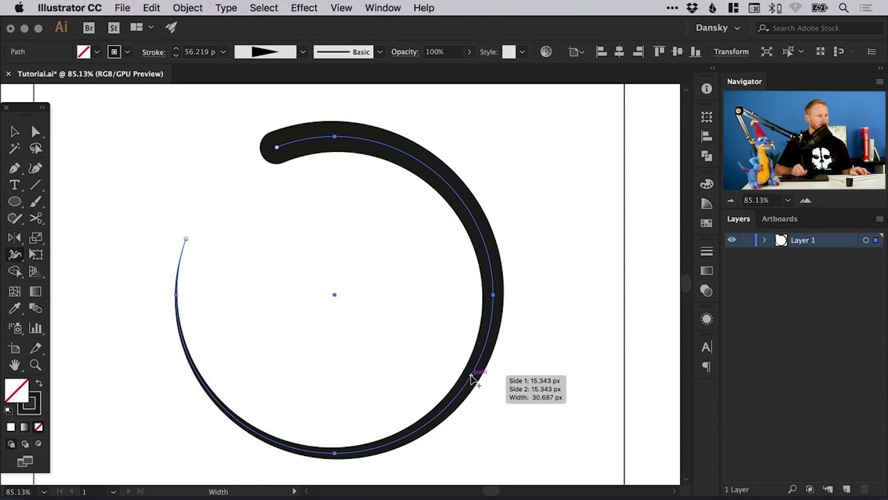
{"action": "mouse_move", "coordinate": [471, 376]}
{"action": "left_mouse_down"}
{"action": "mouse_move", "coordinate": [499, 391]}
{"action": "mouse_move", "coordinate": [492, 392]}
{"action": "left_mouse_up"}
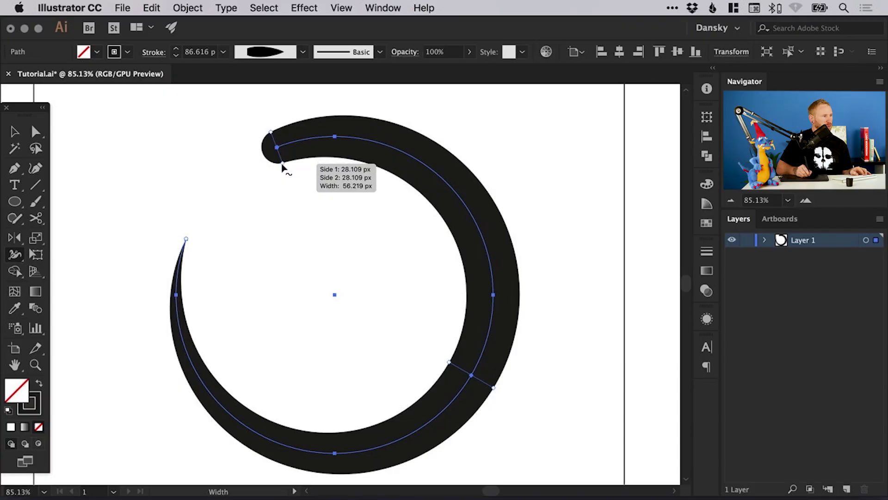
{"action": "left_click_drag", "start_coordinate": [282, 168], "coordinate": [277, 150]}
Step: Give the pointed stroke tip a width of about 6.8 px, then fit the artboard in view
{"action": "key", "text": "z"}
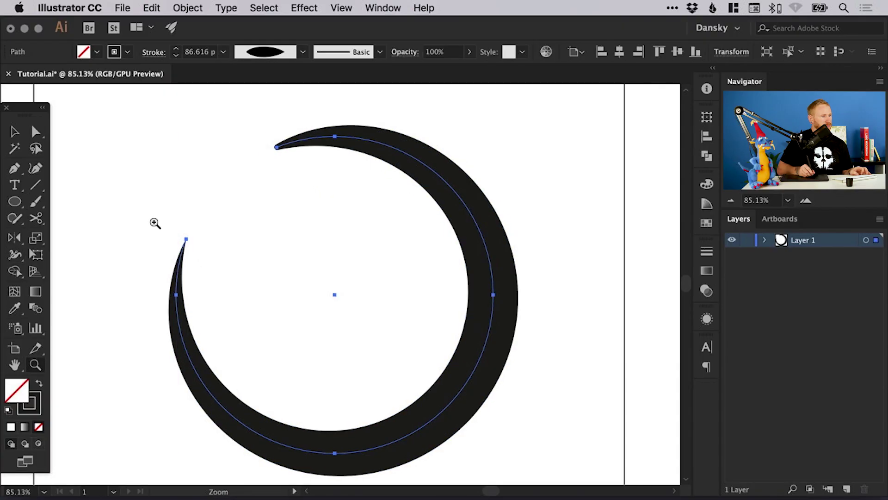
{"action": "left_click_drag", "start_coordinate": [246, 287], "coordinate": [248, 282]}
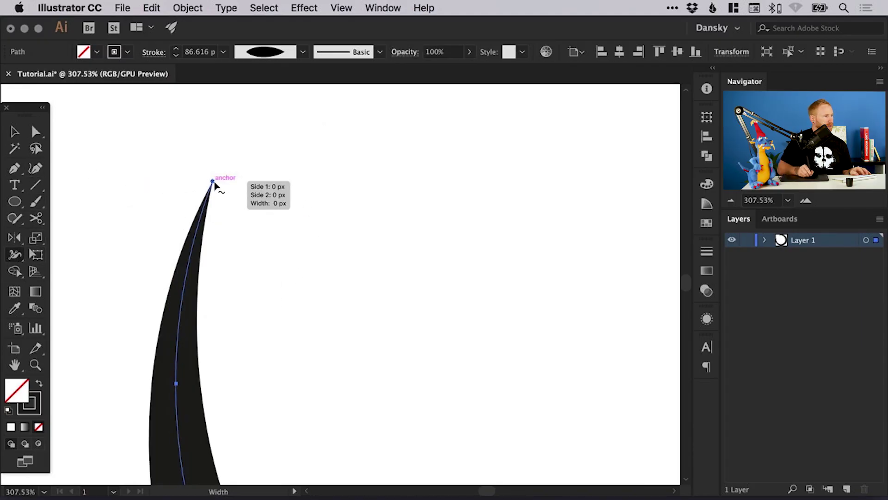
{"action": "mouse_move", "coordinate": [213, 182]}
{"action": "left_mouse_down"}
{"action": "mouse_move", "coordinate": [240, 195]}
{"action": "mouse_move", "coordinate": [219, 188]}
{"action": "left_mouse_up"}
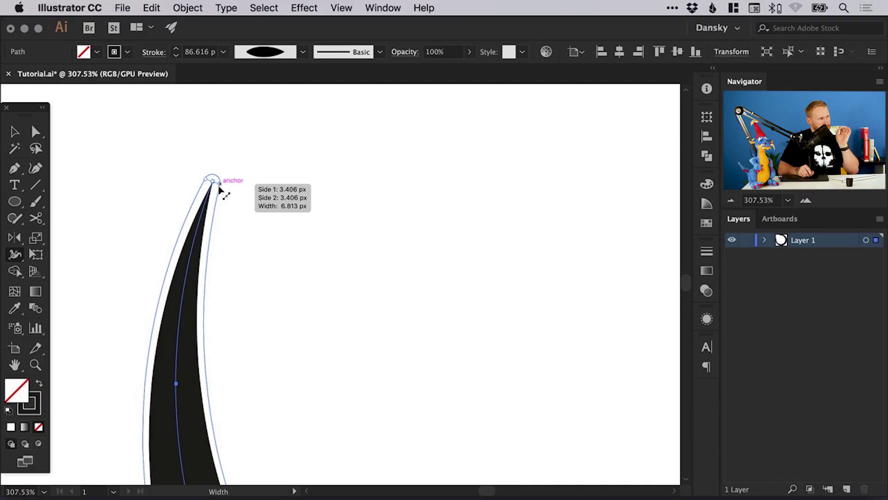
{"action": "left_click_drag", "start_coordinate": [219, 188], "coordinate": [220, 187]}
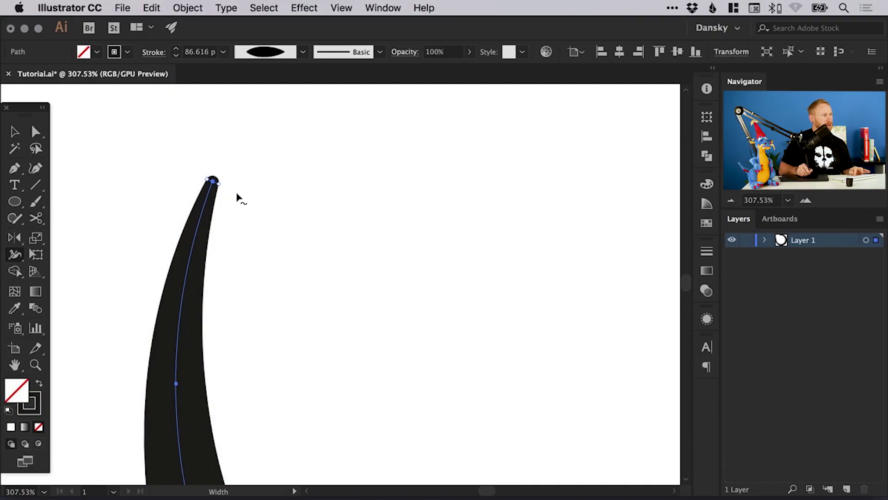
{"action": "key", "text": "v"}
{"action": "left_click", "coordinate": [344, 229]}
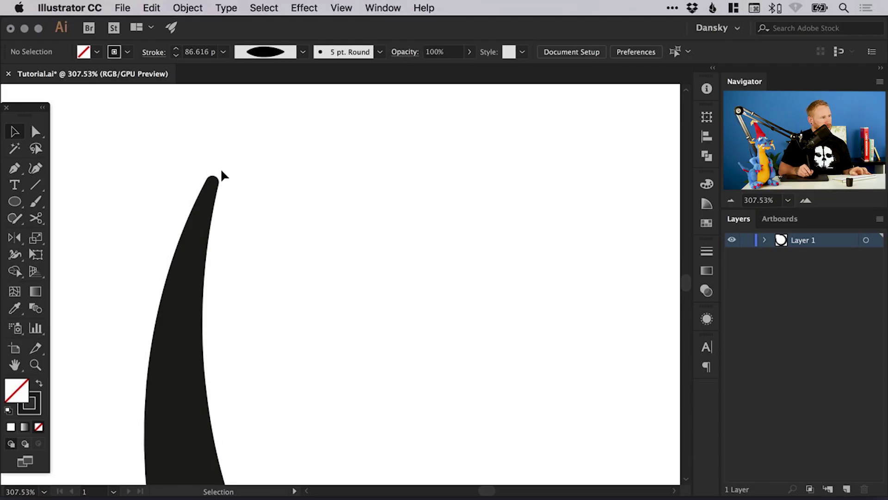
{"action": "left_click", "coordinate": [203, 195]}
{"action": "left_click", "coordinate": [245, 185]}
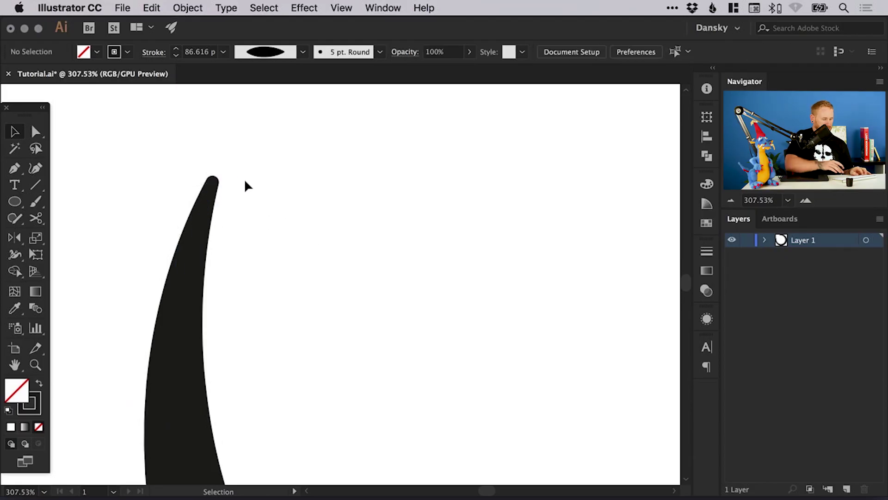
{"action": "key", "text": "super+0"}
Step: Pinch the ring's stroke thinner at the lower left, upper right, top and lower right
{"action": "left_click", "coordinate": [443, 303]}
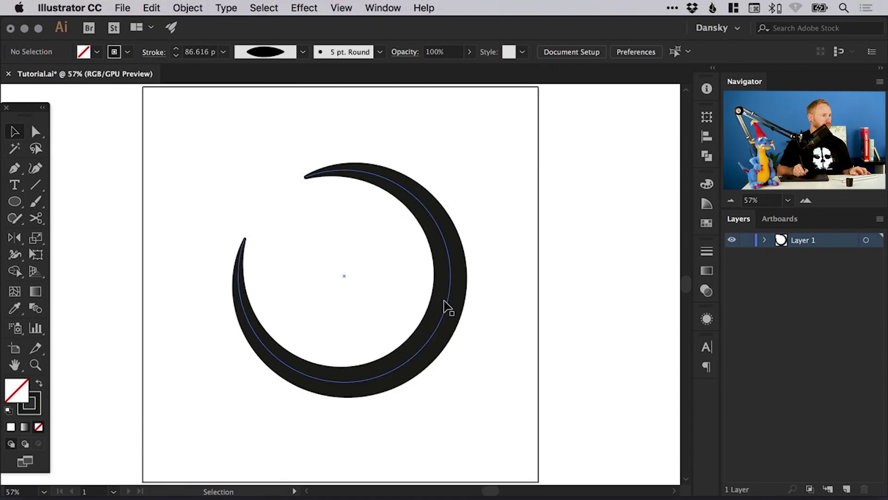
{"action": "left_click", "coordinate": [15, 257]}
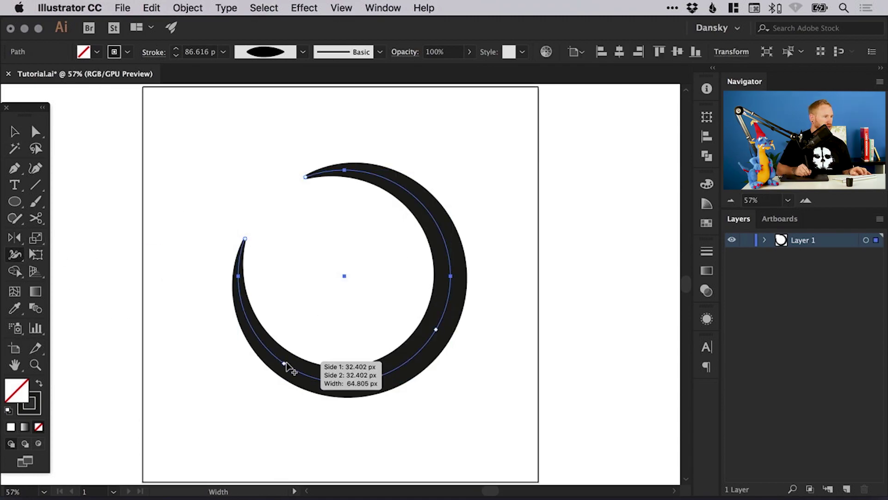
{"action": "left_click_drag", "start_coordinate": [289, 367], "coordinate": [296, 355]}
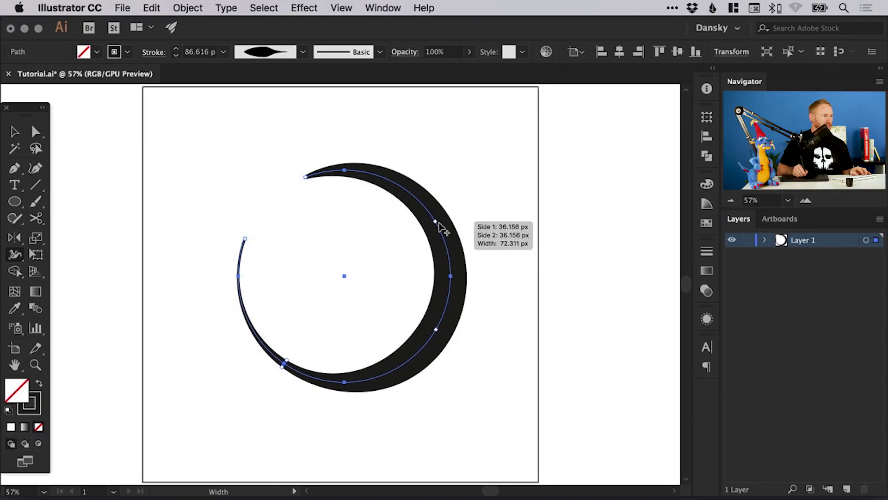
{"action": "left_click_drag", "start_coordinate": [451, 212], "coordinate": [443, 229]}
{"action": "left_click_drag", "start_coordinate": [394, 182], "coordinate": [400, 177]}
{"action": "mouse_move", "coordinate": [421, 356]}
{"action": "left_mouse_down"}
{"action": "mouse_move", "coordinate": [407, 341]}
{"action": "mouse_move", "coordinate": [413, 349]}
{"action": "left_mouse_up"}
{"action": "key", "text": "v"}
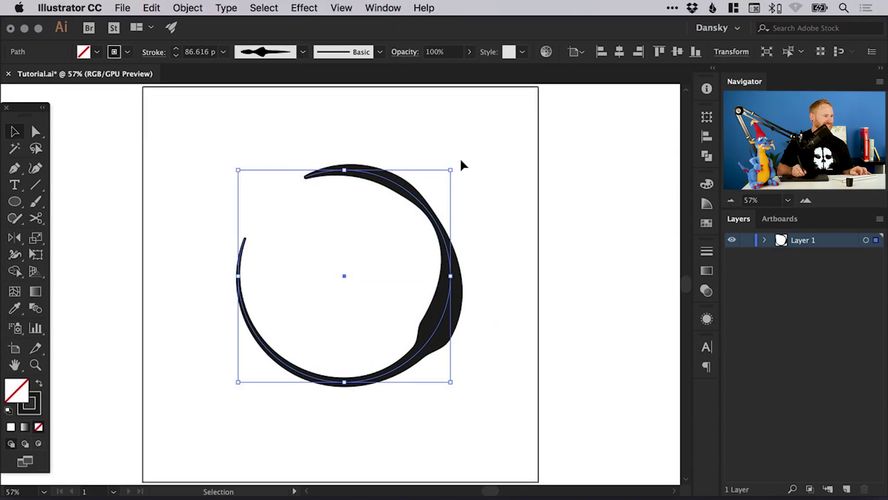
{"action": "left_click", "coordinate": [466, 165]}
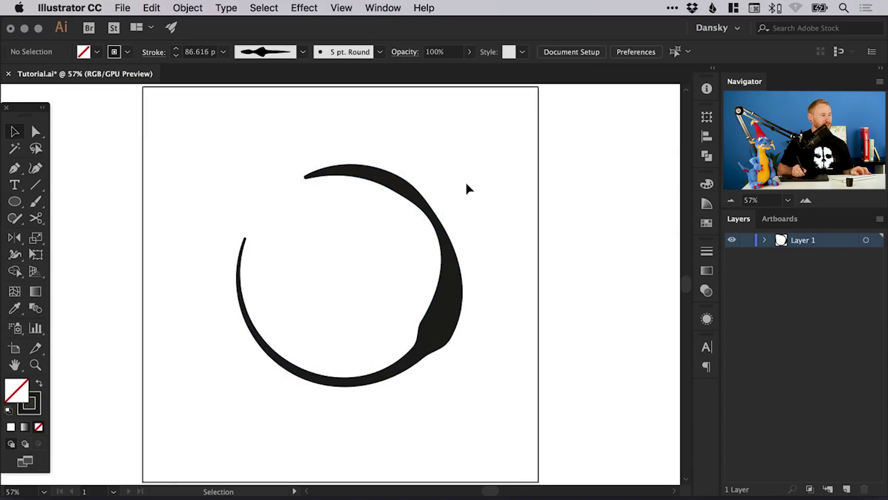